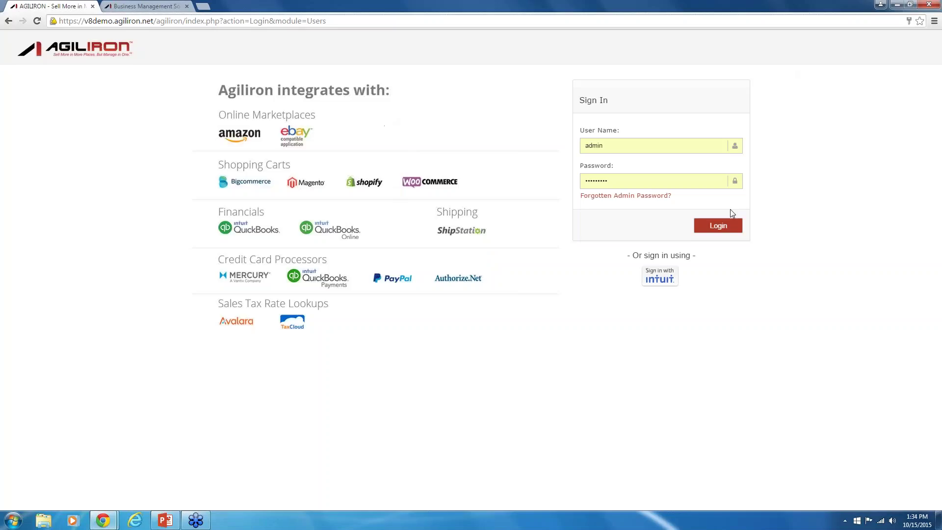
Step: Sign in with the prefilled credentials and expand the Products group, followed by the Orders group, in the module navigation
click(721, 227)
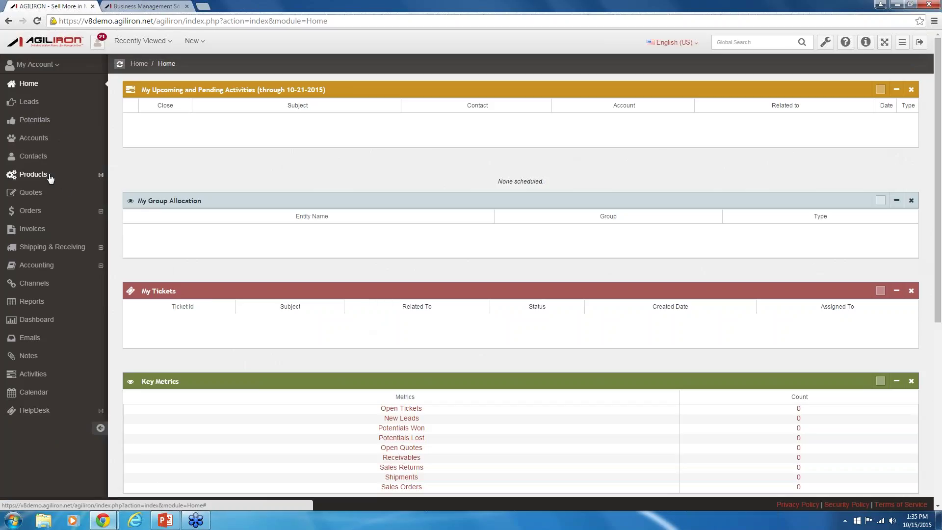
click(99, 180)
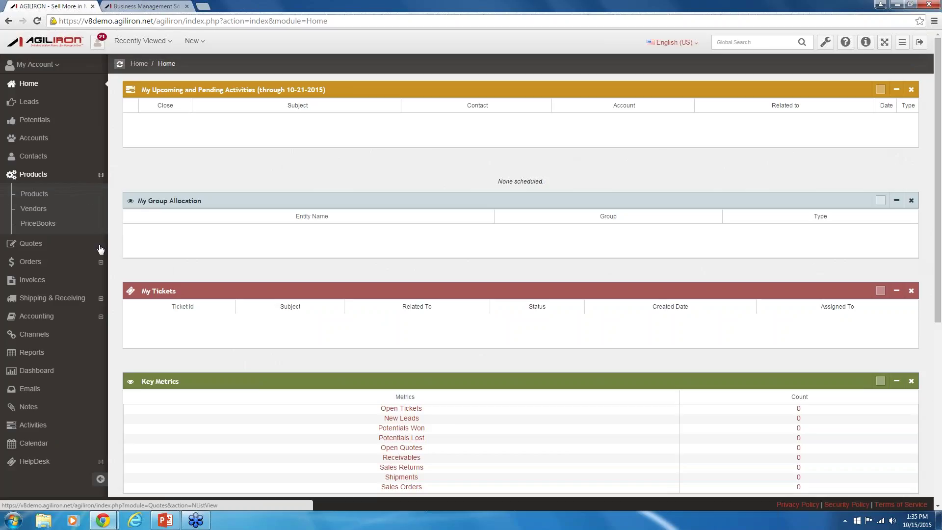
click(100, 262)
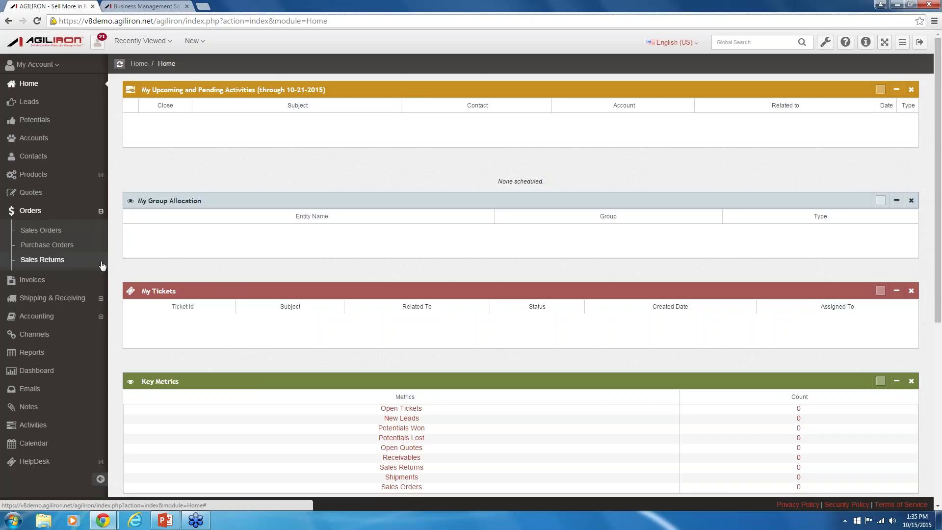
Step: Collapse the module navigation to icons and restore it, and hide it completely and show it again
click(99, 480)
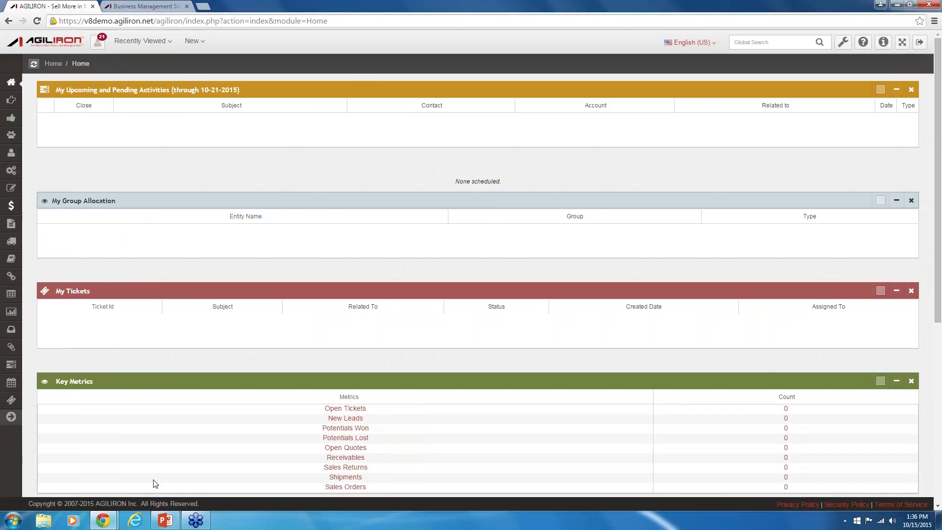
click(11, 416)
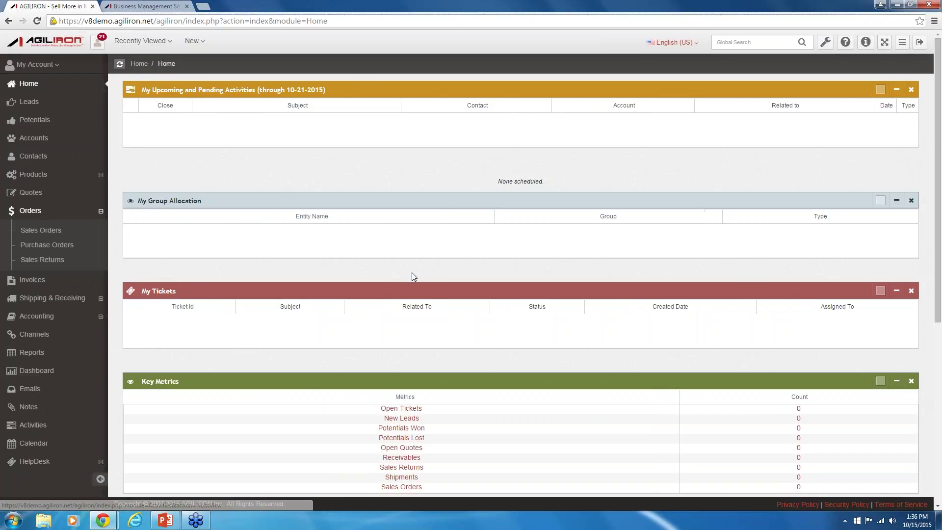
click(901, 45)
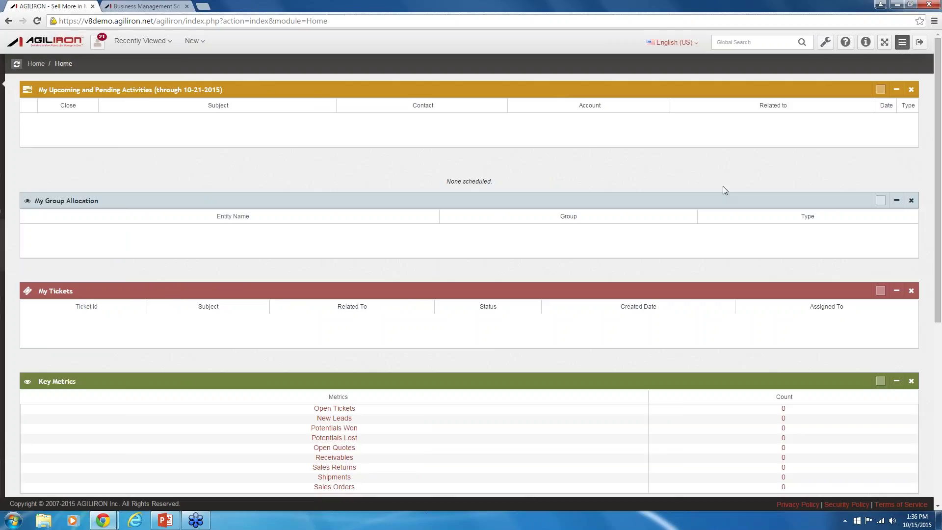
click(903, 42)
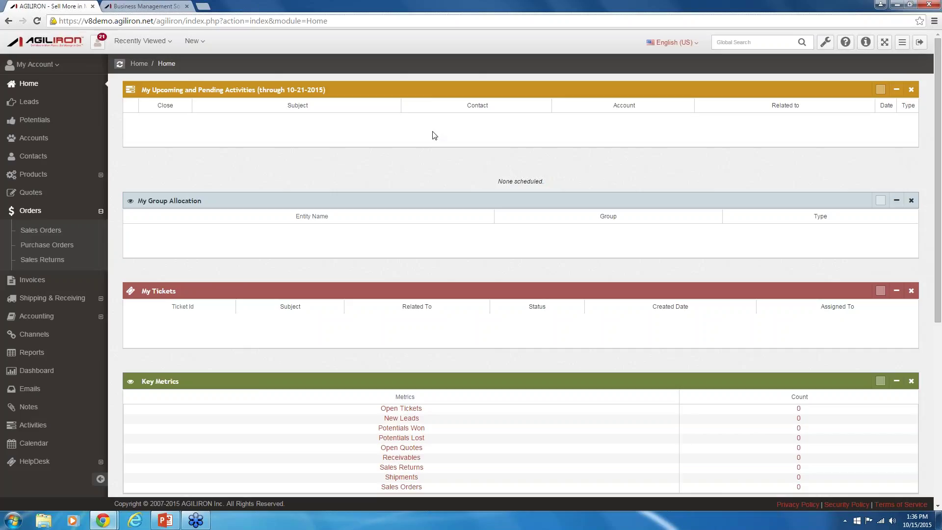
Step: Look through the account shortcuts, the notifications, the recently viewed records and the list of new record types
click(57, 65)
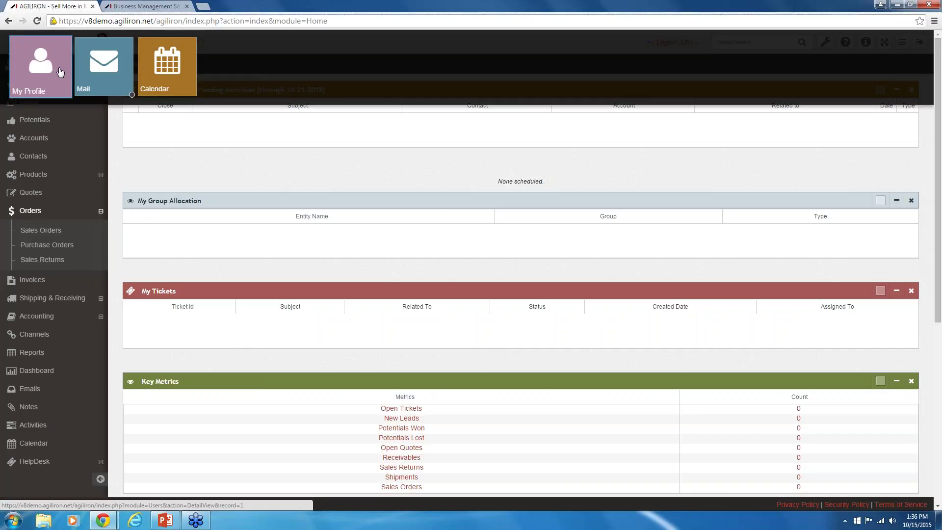
click(168, 170)
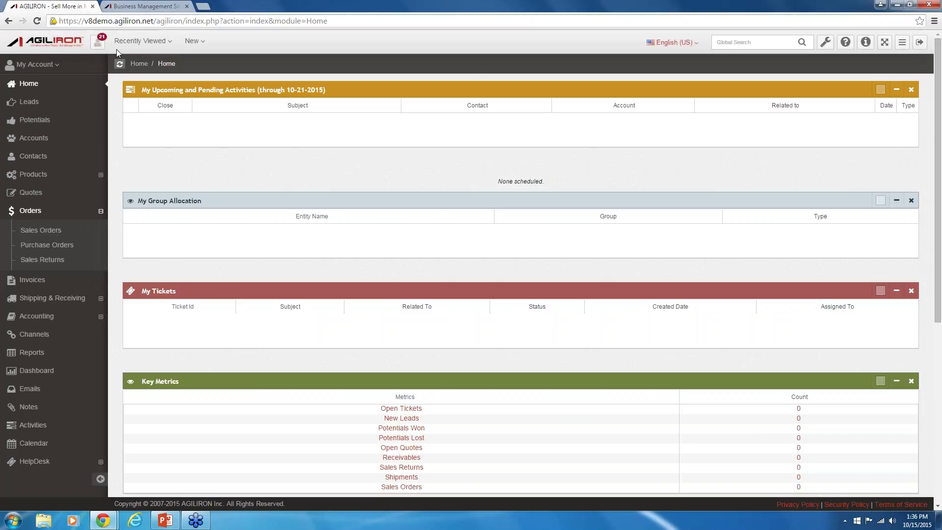
click(99, 46)
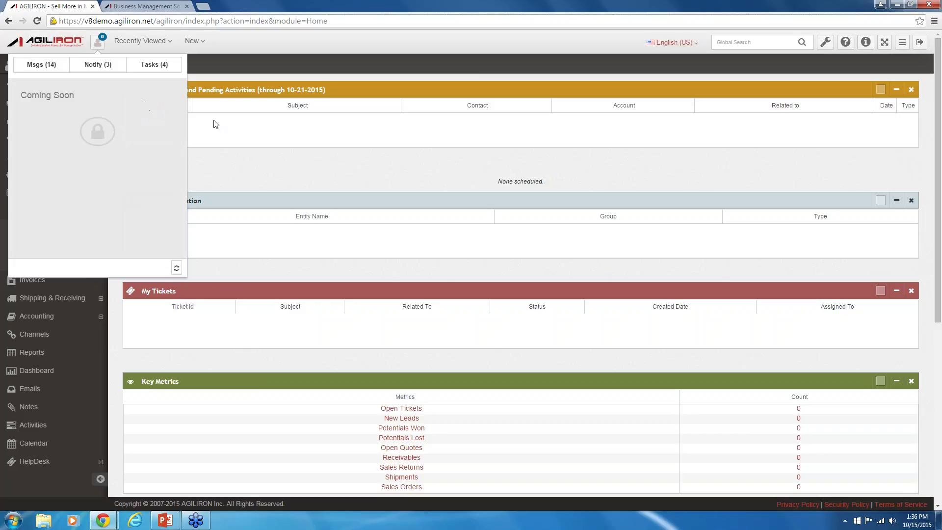
click(165, 45)
click(165, 41)
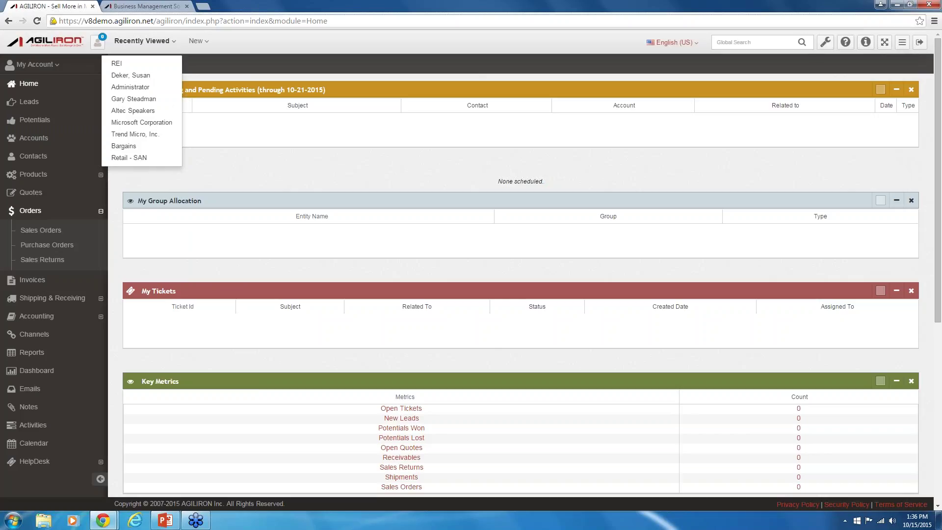
click(193, 41)
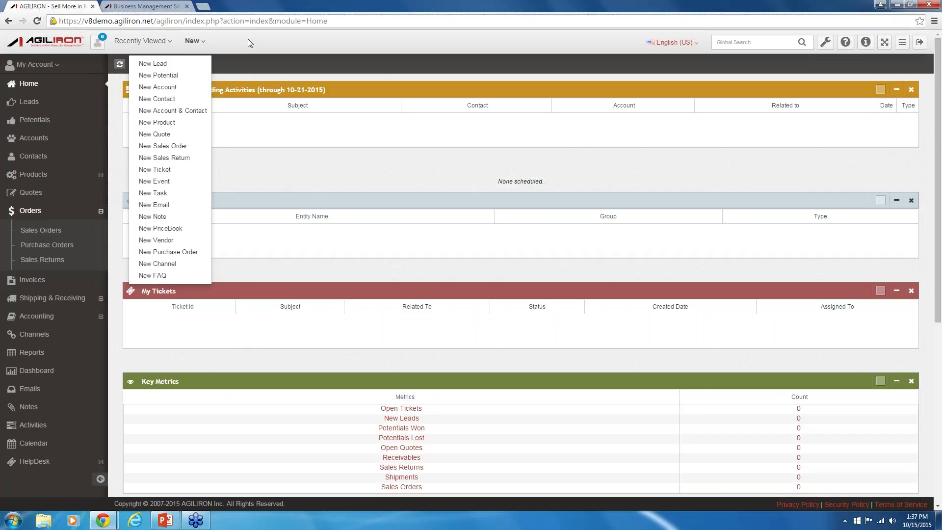
click(540, 62)
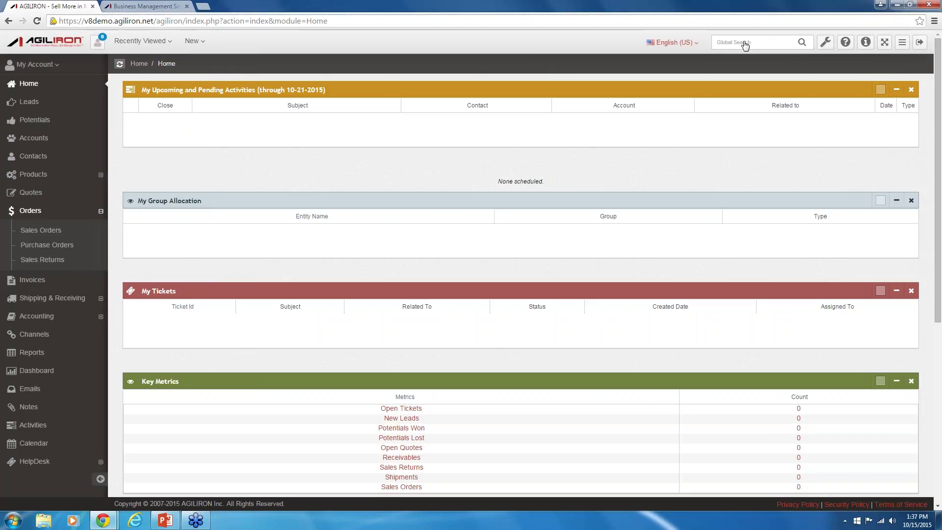
Step: Open the system settings page and open the help Learning Center in a new browser tab
click(824, 44)
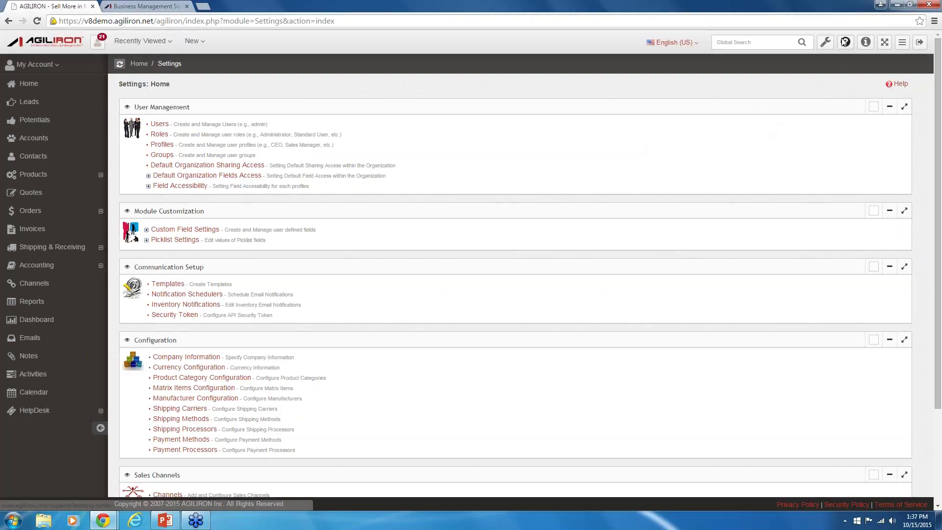
right_click(850, 54)
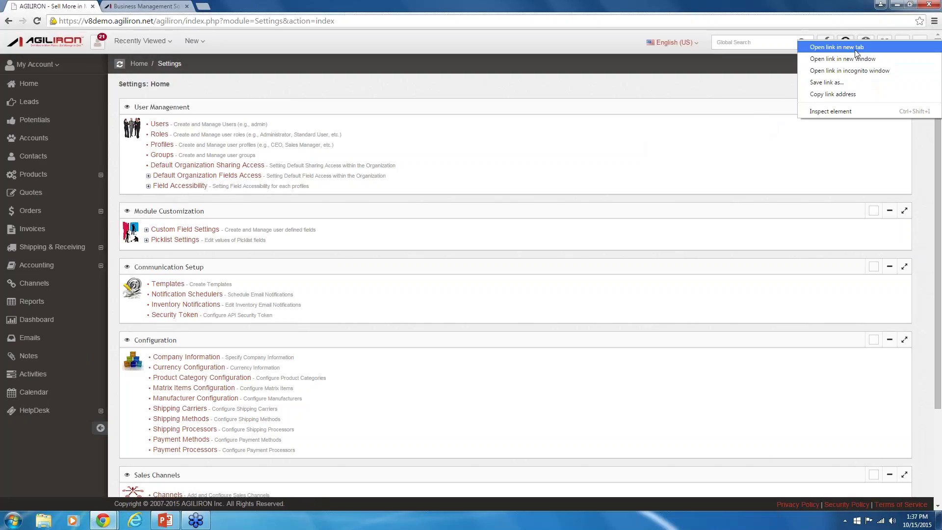
click(854, 49)
key(ctrl+Tab)
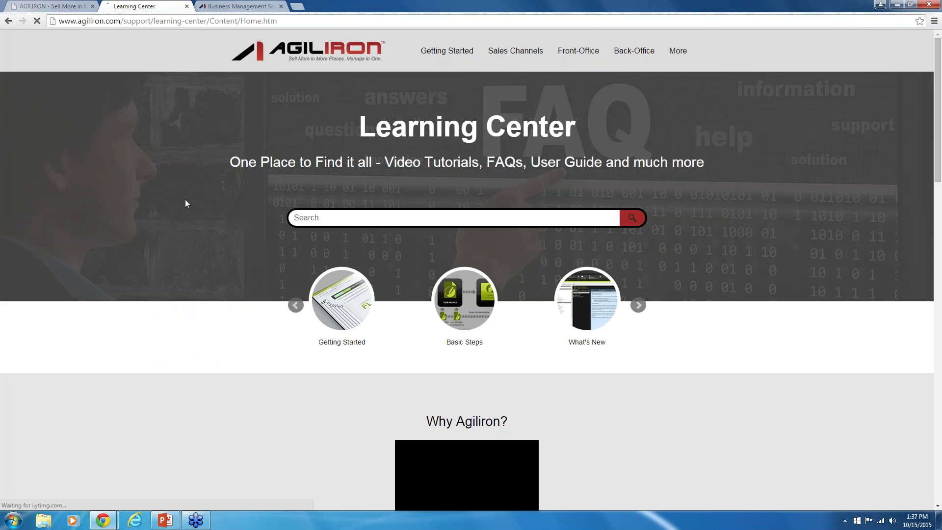
Step: Browse the Learning Center's tutorial video sections and examine its Getting Started and Sales Channels topics
scroll(185, 201, down, 5)
scroll(184, 199, down, 5)
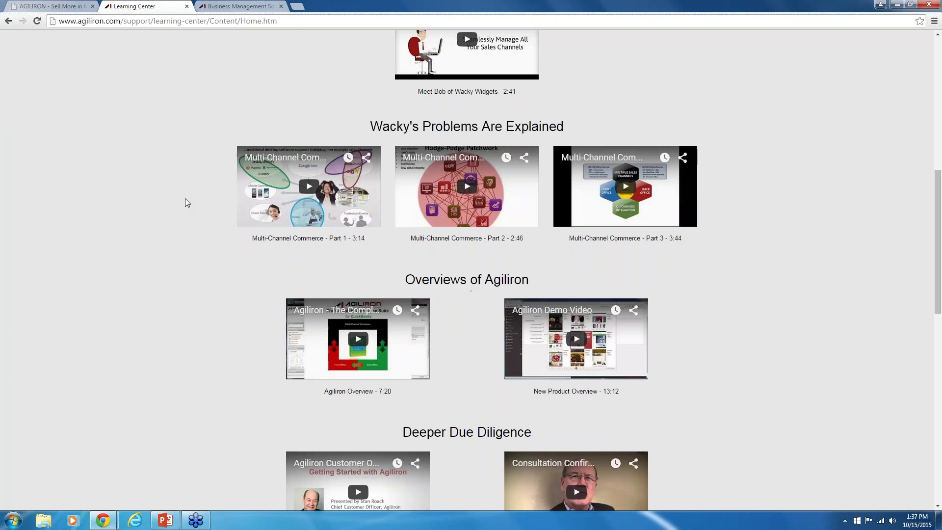
scroll(185, 199, down, 8)
scroll(467, 270, down, 4)
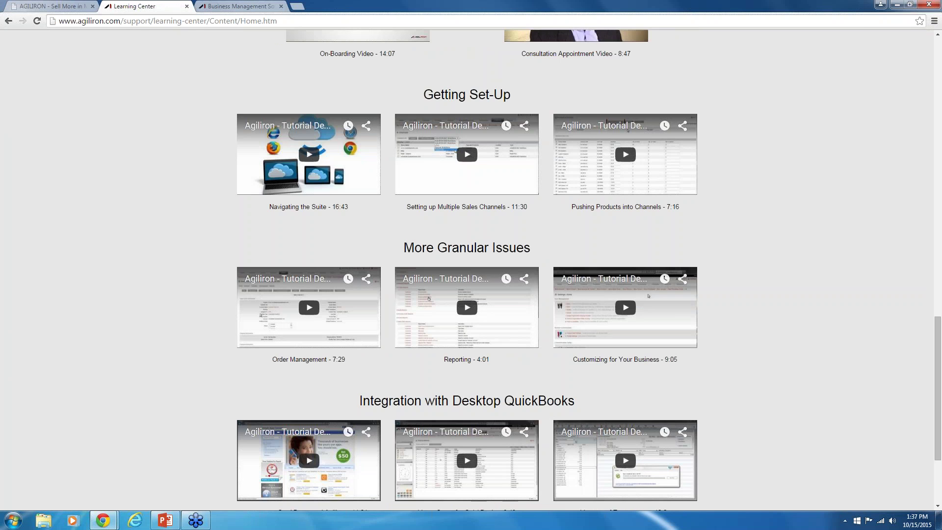
scroll(467, 270, up, 4)
scroll(466, 270, up, 7)
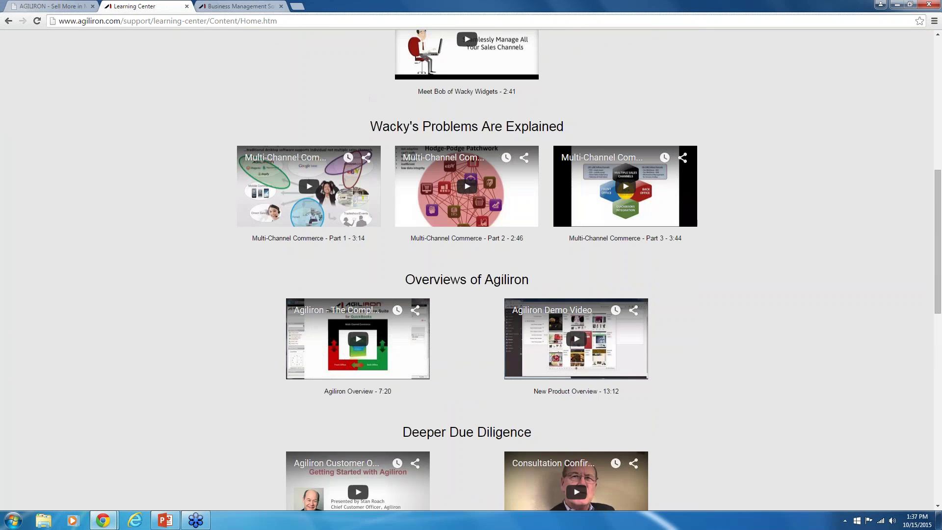
scroll(191, 202, up, 9)
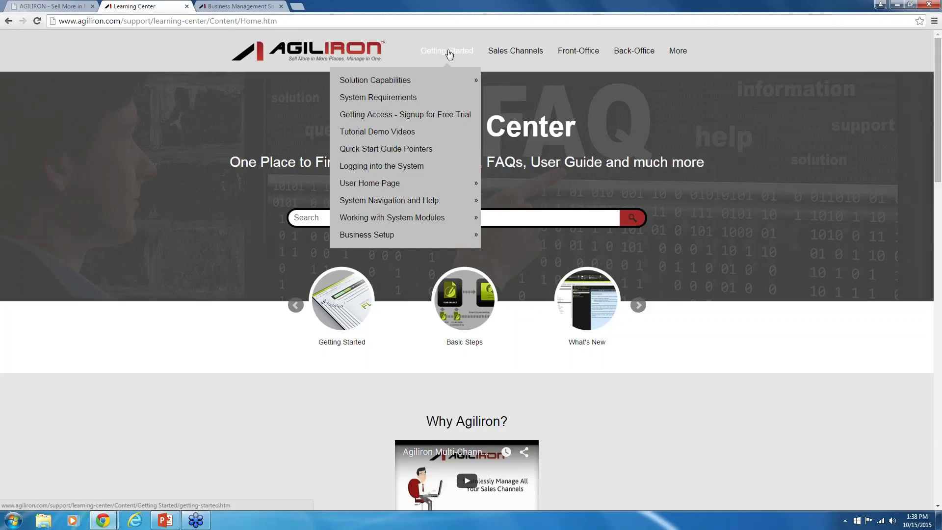
mouse_move(525, 53)
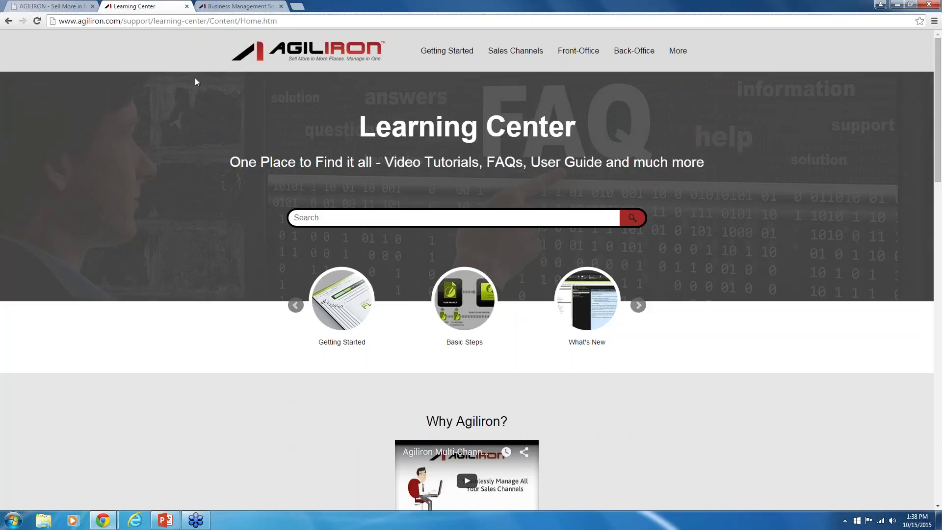
Step: Return to the browser tab with the system settings and switch full-screen display on and off again
click(37, 5)
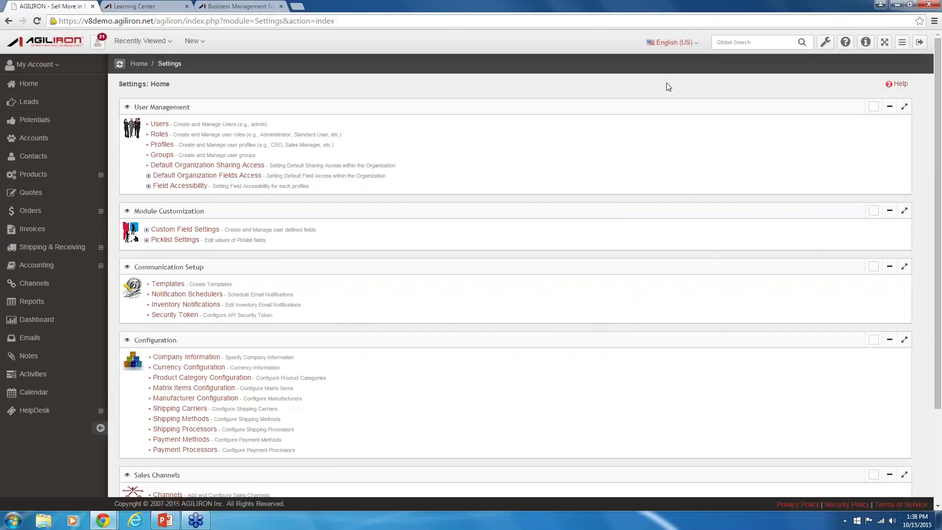
click(885, 44)
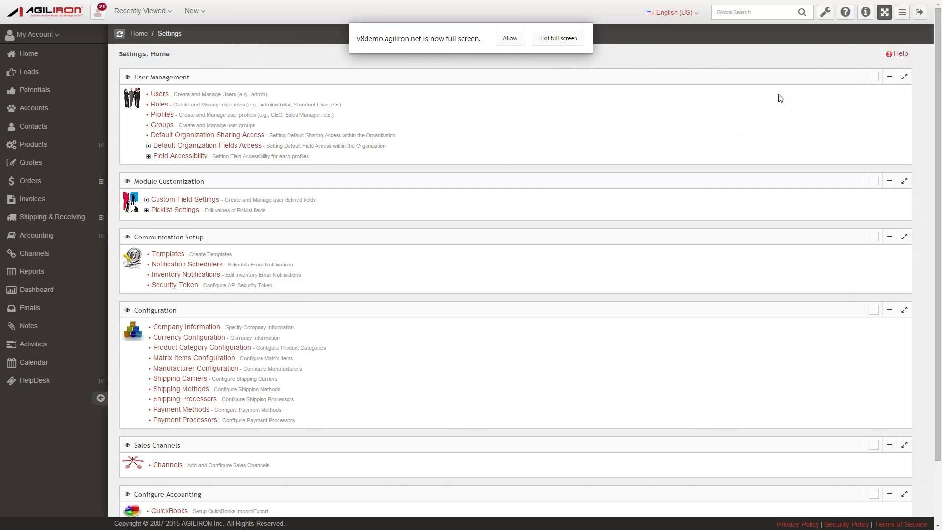
click(885, 17)
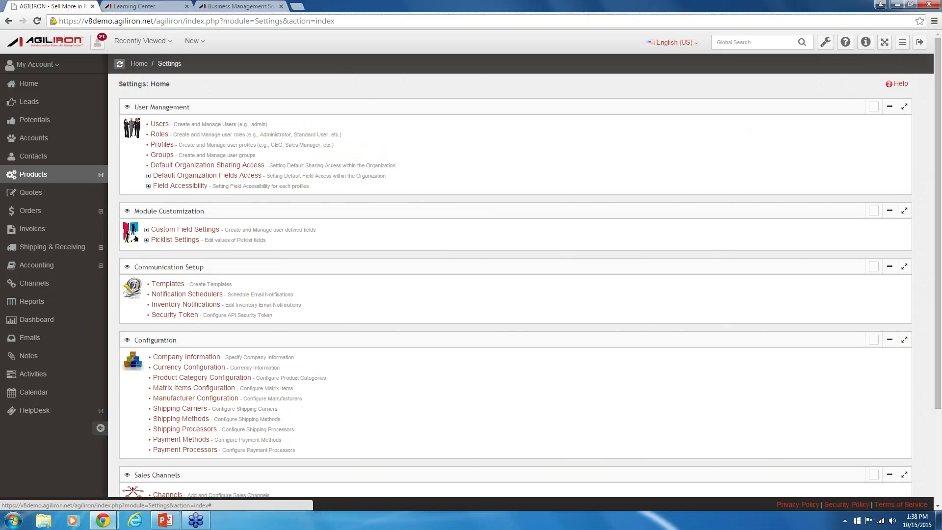
Step: Open the product list, go to its second page and view the available items-per-page choices
click(63, 175)
click(93, 198)
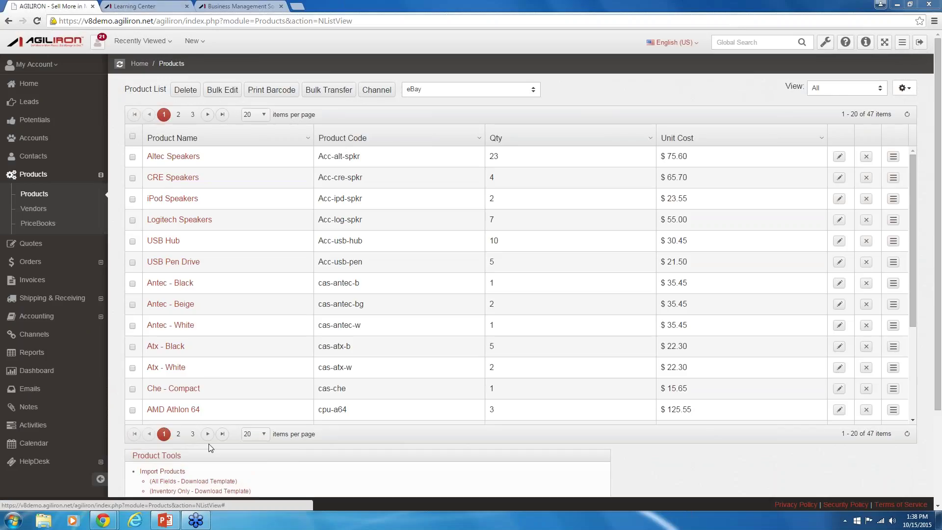
click(207, 116)
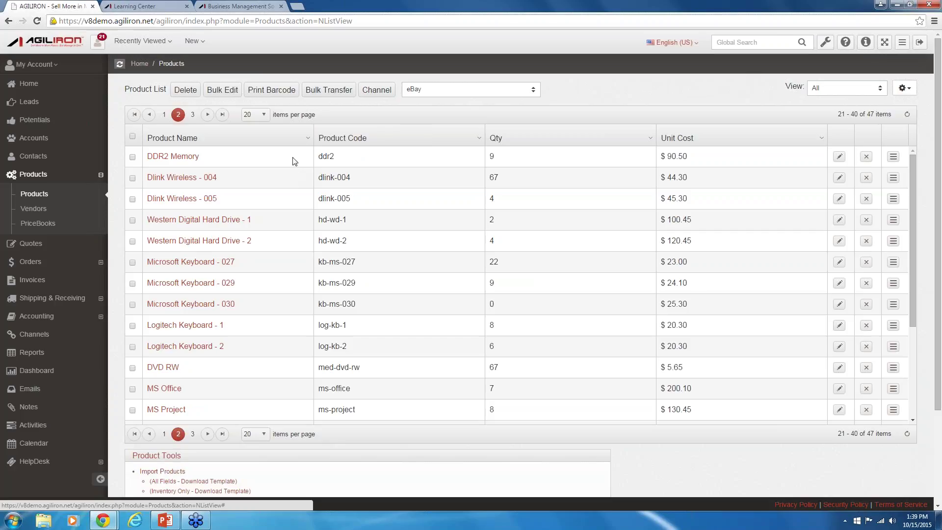
click(255, 114)
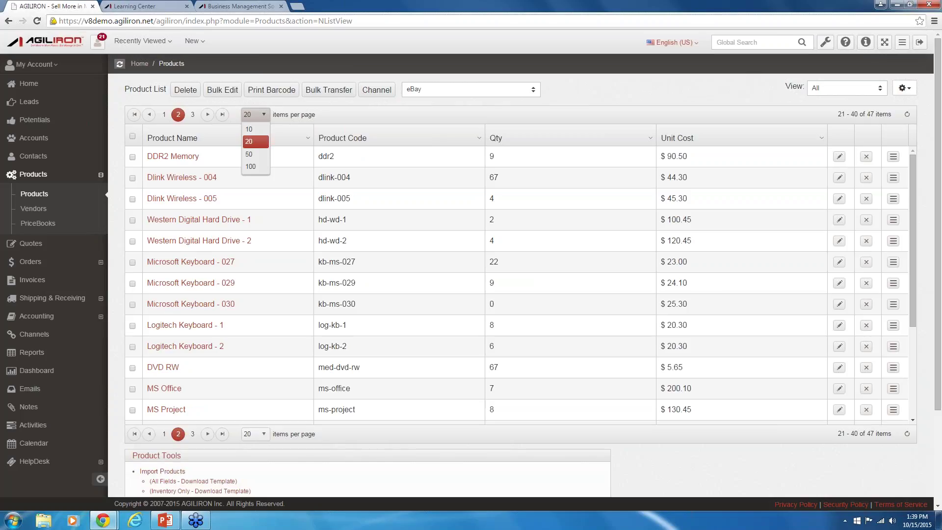
click(312, 117)
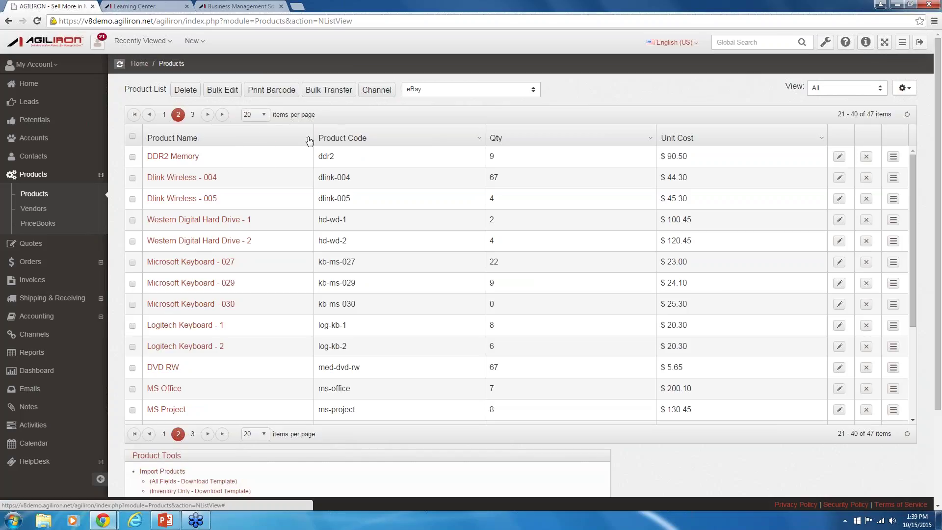
Step: Filter the product list by Product Name to items whose name starts with "usb"
click(309, 140)
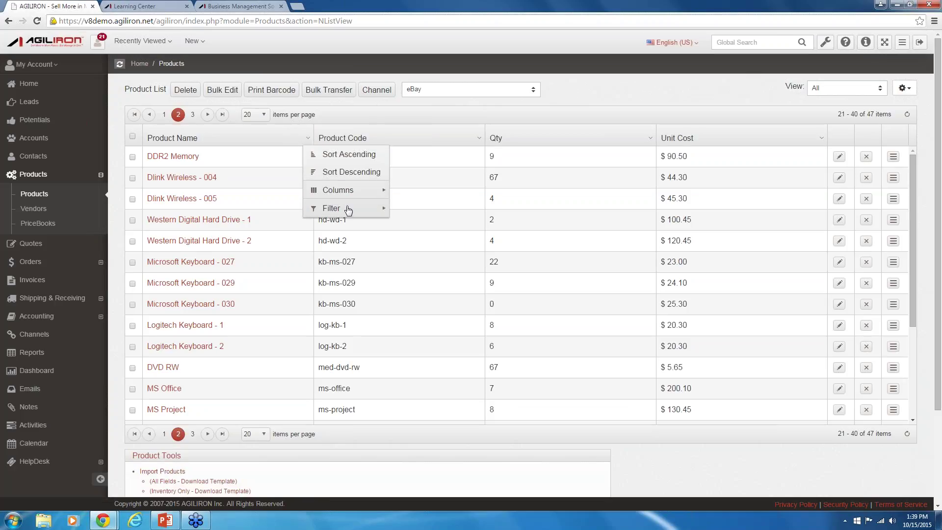
mouse_move(347, 211)
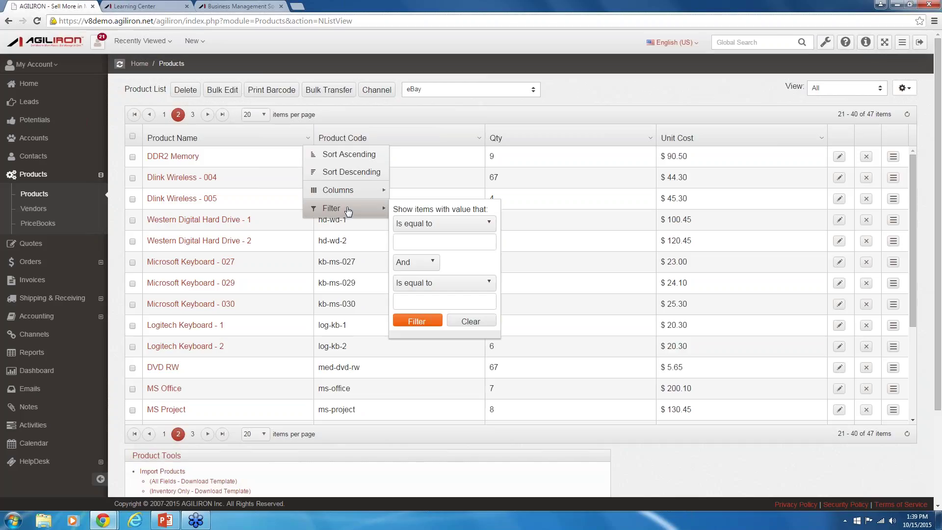
click(426, 223)
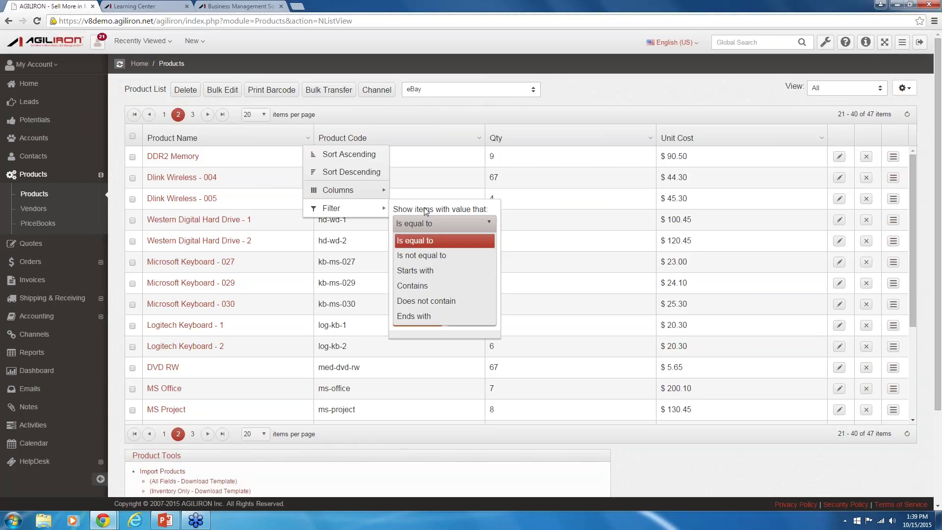
click(426, 211)
click(429, 264)
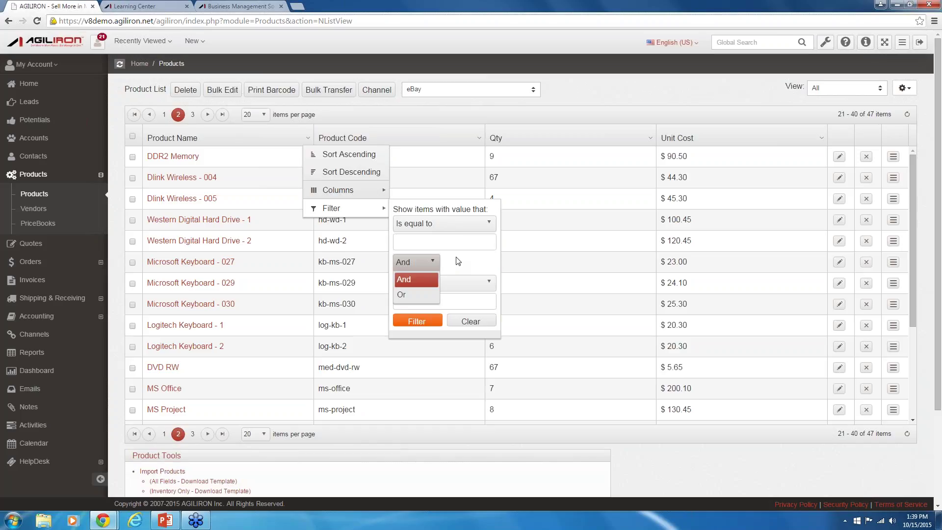
click(458, 260)
click(436, 245)
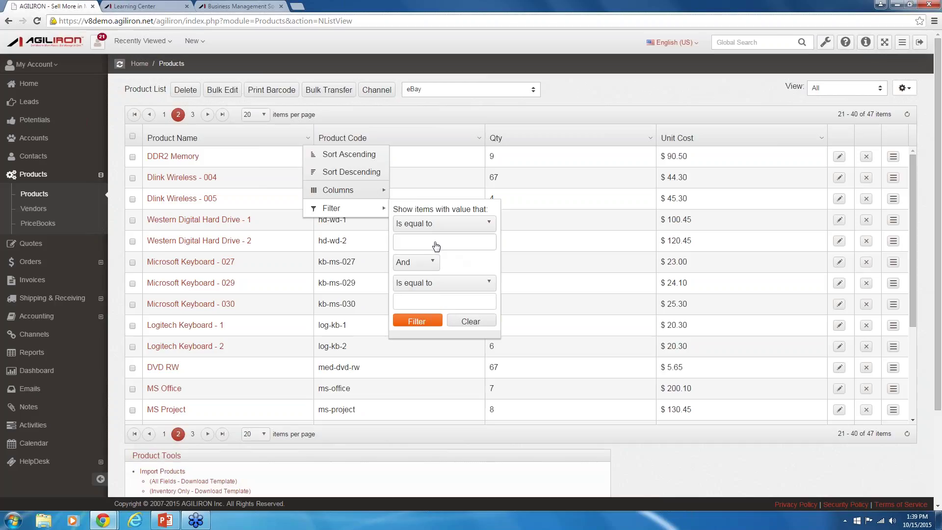
text(usb)
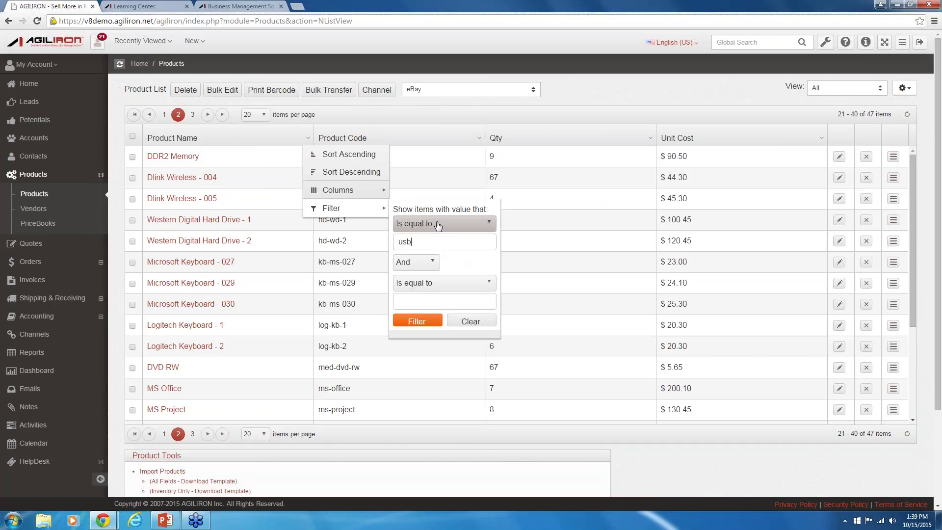
click(437, 224)
click(425, 269)
click(418, 321)
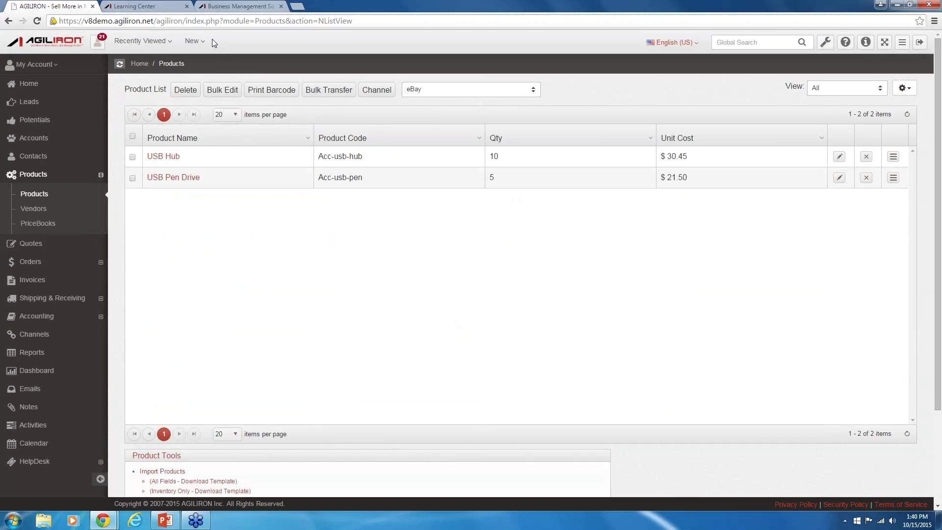
Step: Clear the Product Name filter from the product list and examine the import and export options in Product Tools
click(308, 138)
mouse_move(333, 208)
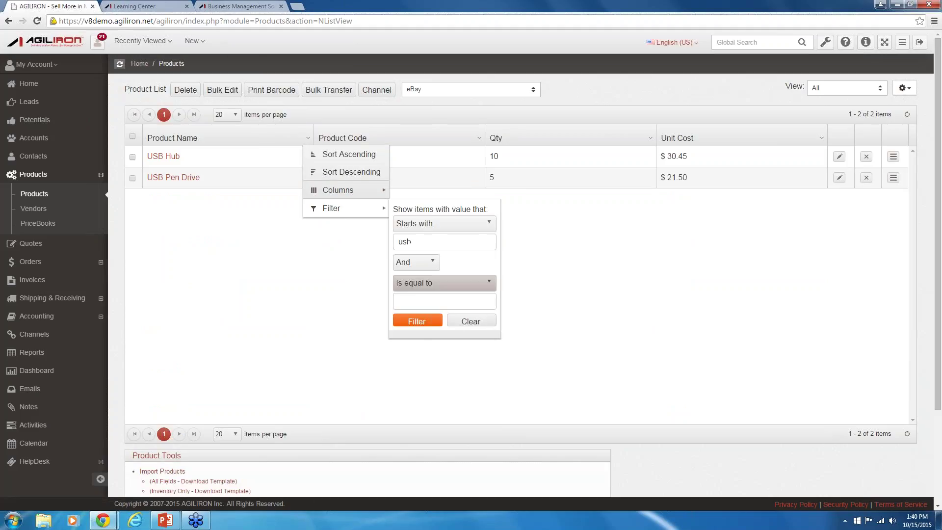
click(469, 324)
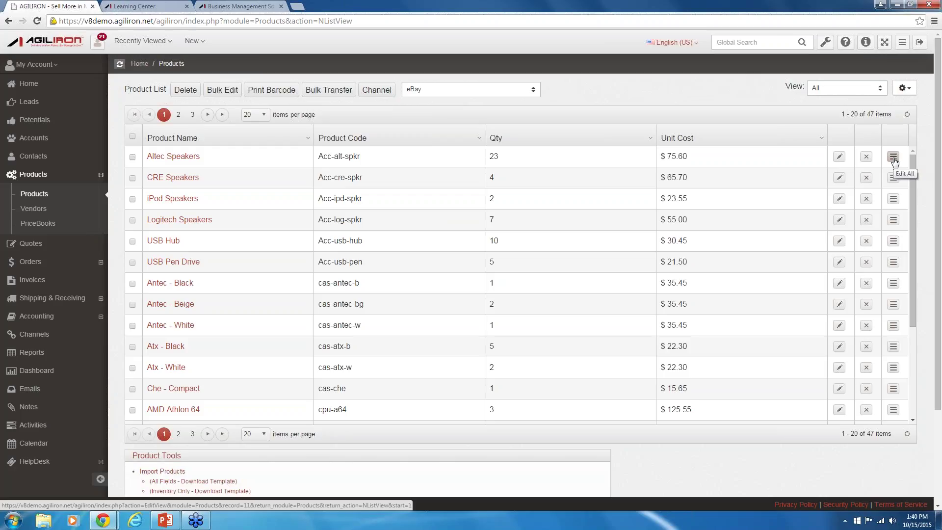
scroll(349, 383, down, 3)
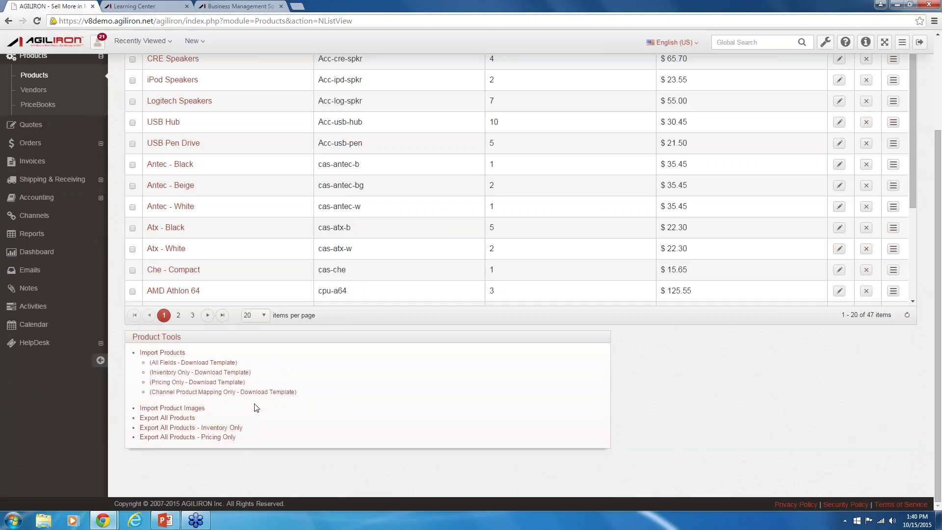
scroll(339, 433, up, 1)
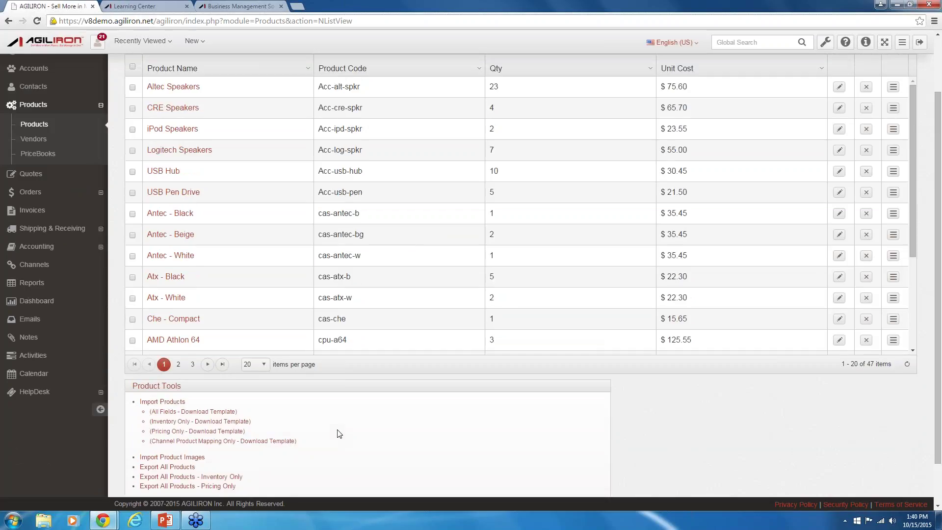
scroll(338, 434, up, 2)
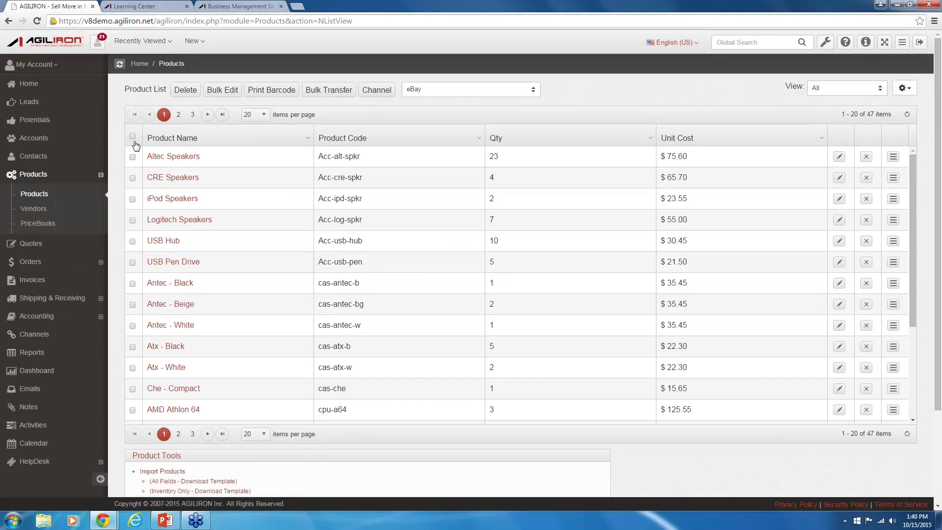
Step: Open the account list and change the REI account's city to New York with in-place row editing
click(34, 138)
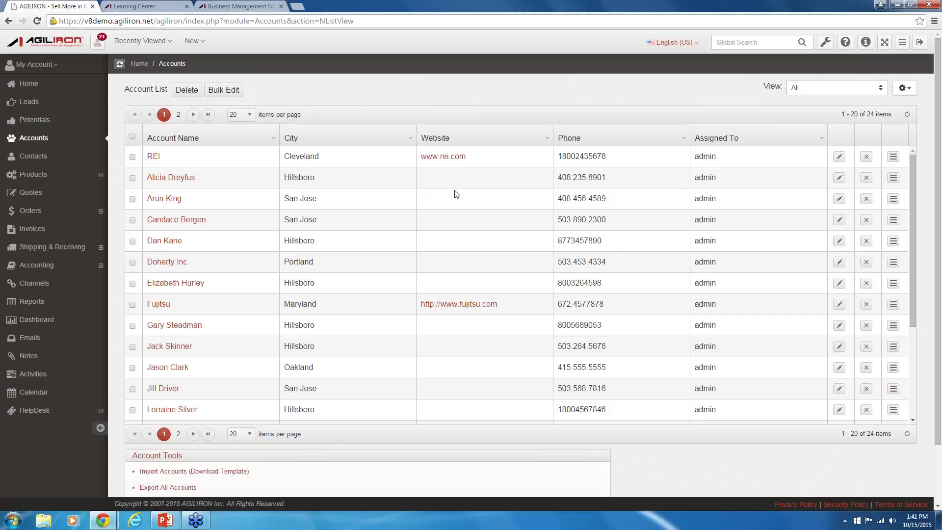
click(839, 157)
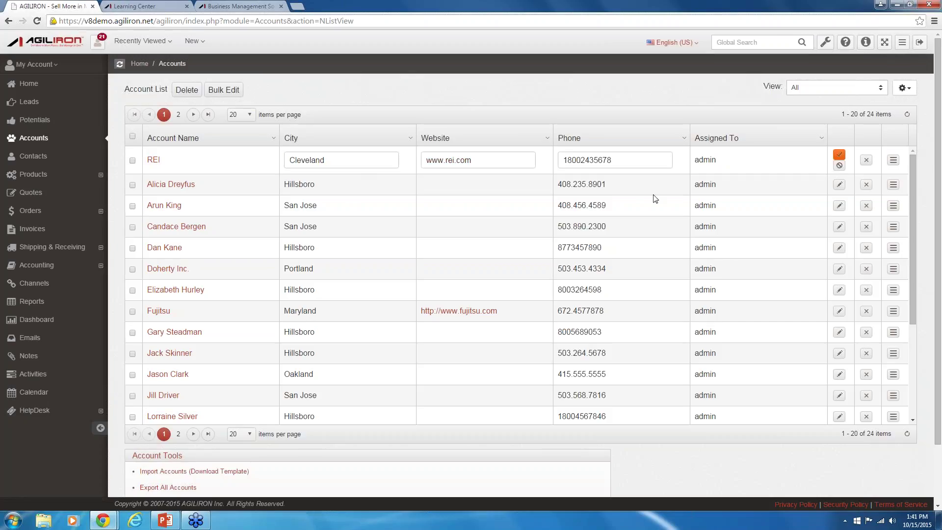
double_click(342, 166)
text(New York)
click(839, 155)
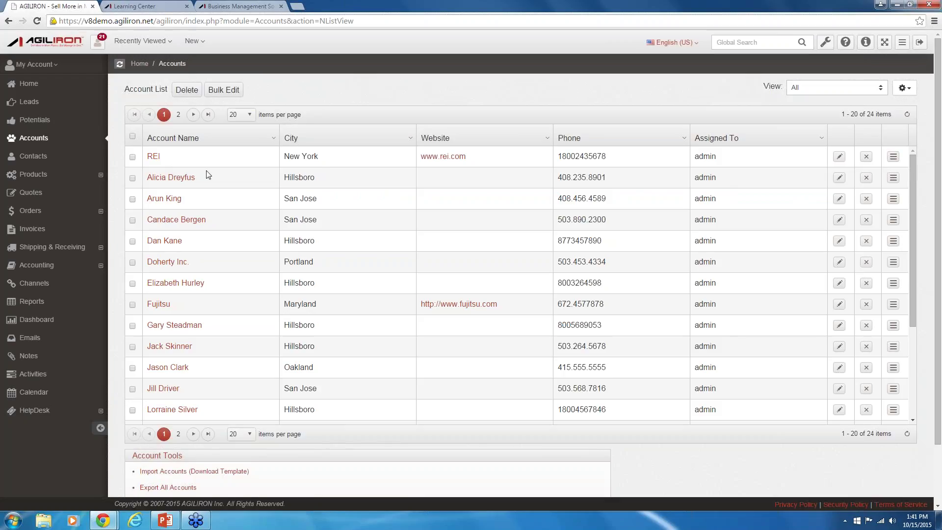
Step: Open the REI account's details, expand the Account Information panel and review the account's data panels
click(154, 157)
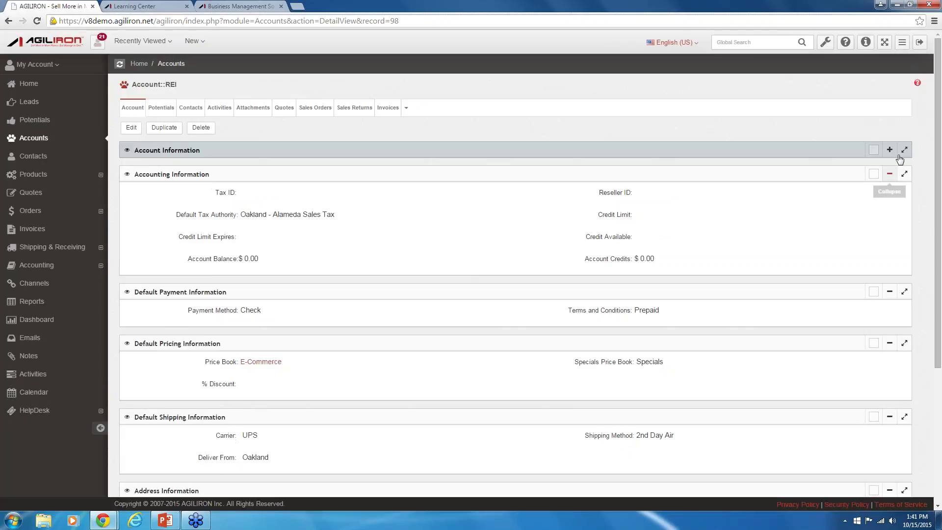
click(889, 149)
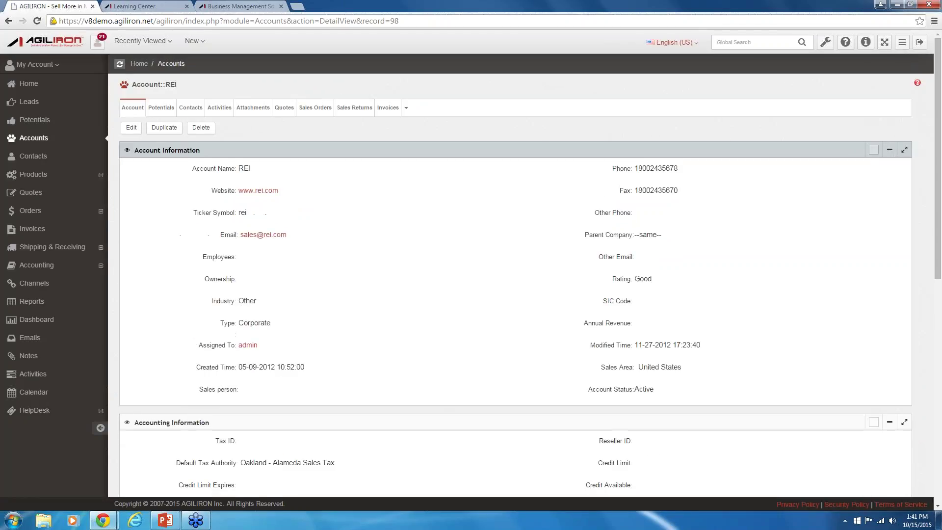
scroll(492, 217, down, 7)
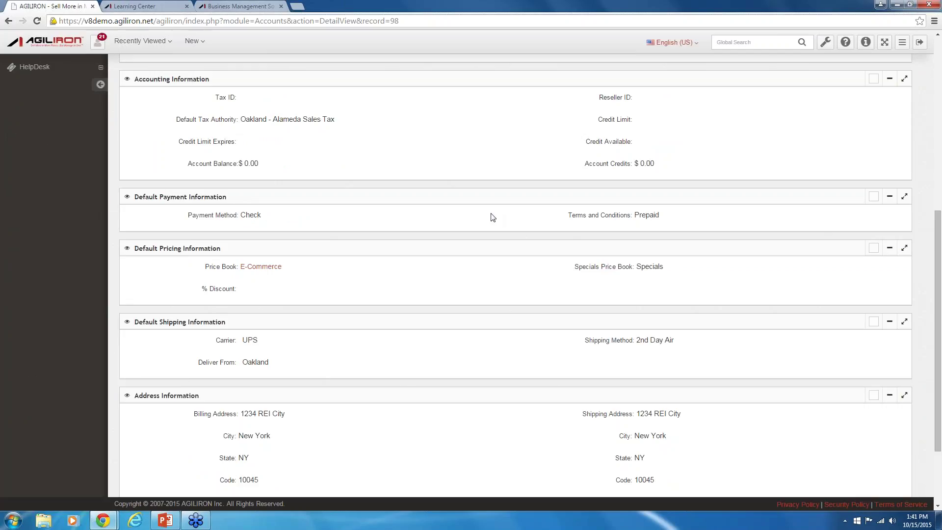
scroll(492, 217, up, 7)
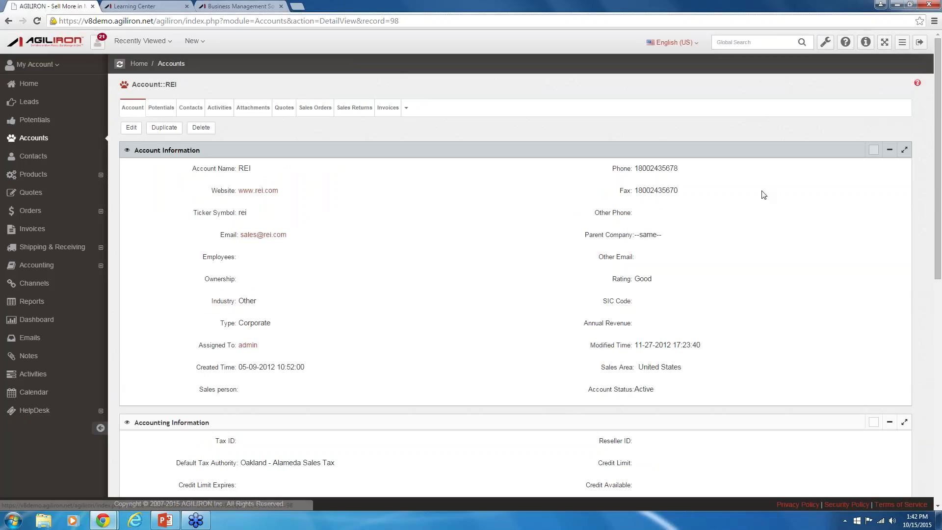
Step: Colour the Account Information panel's header gold, and collapse and re-expand the panel
scroll(764, 193, down, 1)
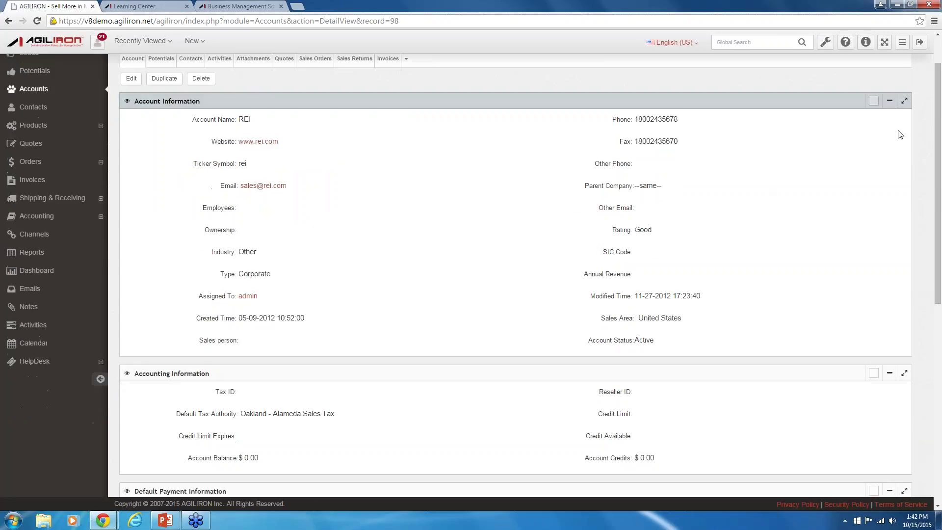
click(873, 101)
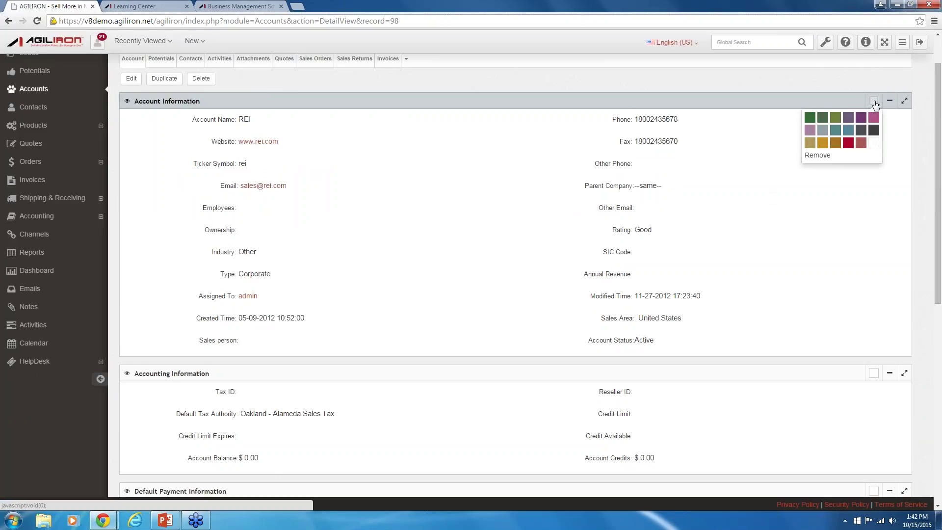
click(823, 142)
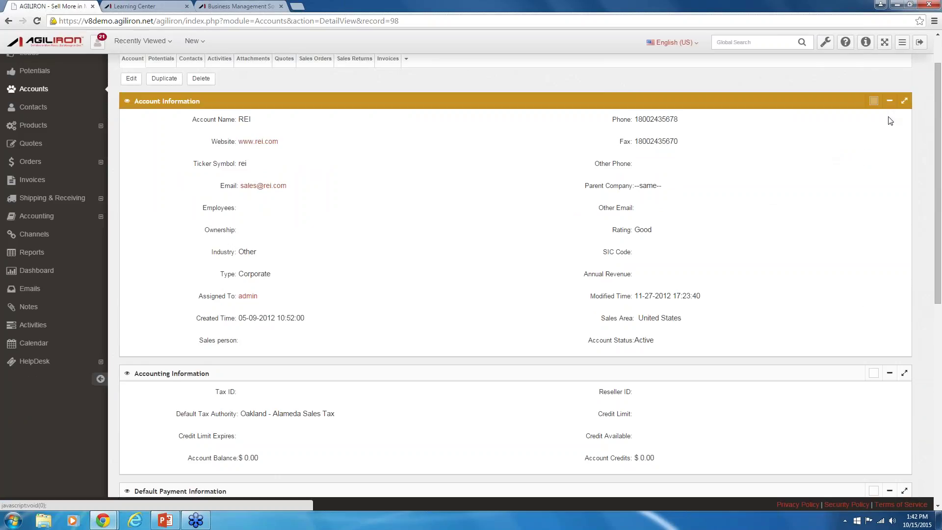
click(889, 102)
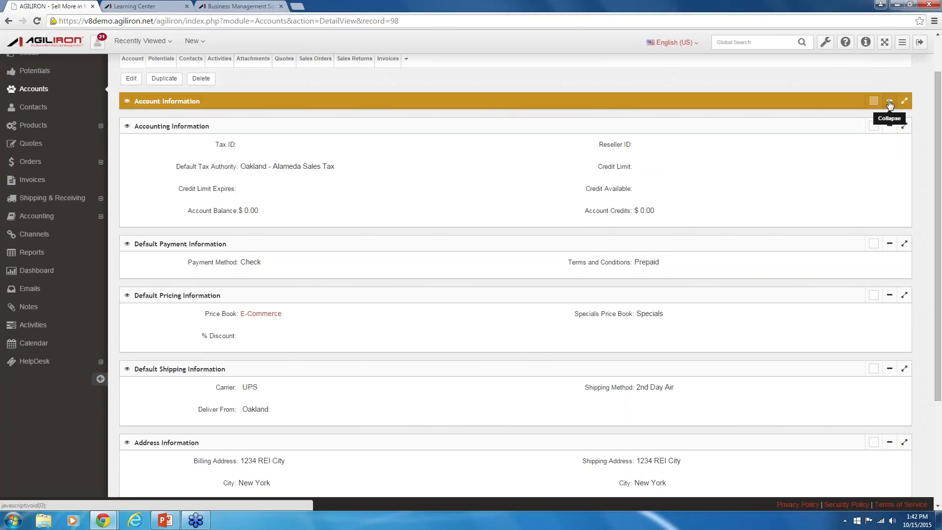
click(889, 102)
Step: Move the Default Pricing Information panel above the Default Payment Information panel
scroll(698, 334, down, 3)
scroll(699, 334, down, 2)
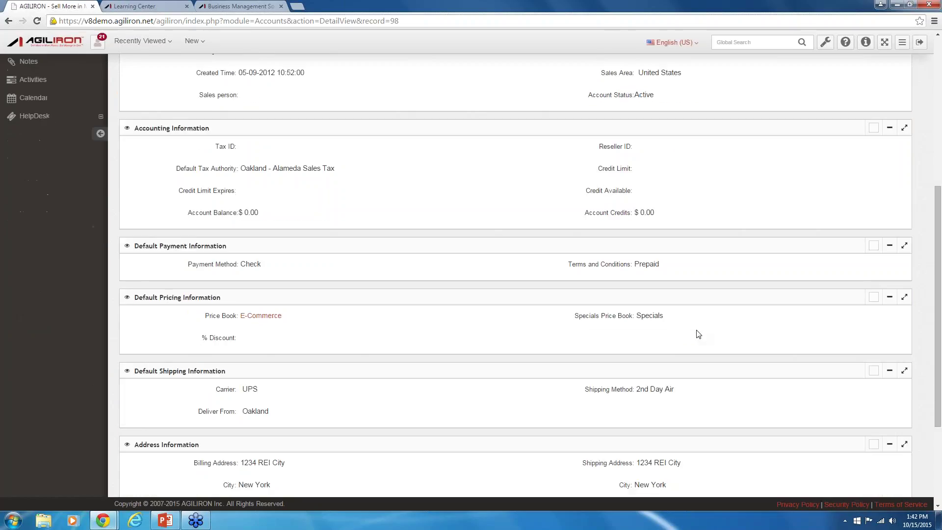
scroll(698, 330, up, 1)
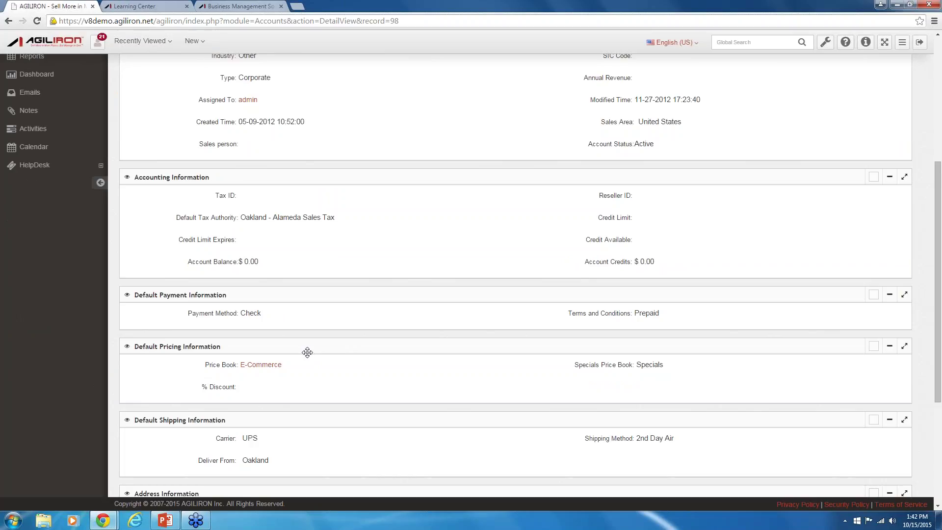
drag(311, 349, 316, 294)
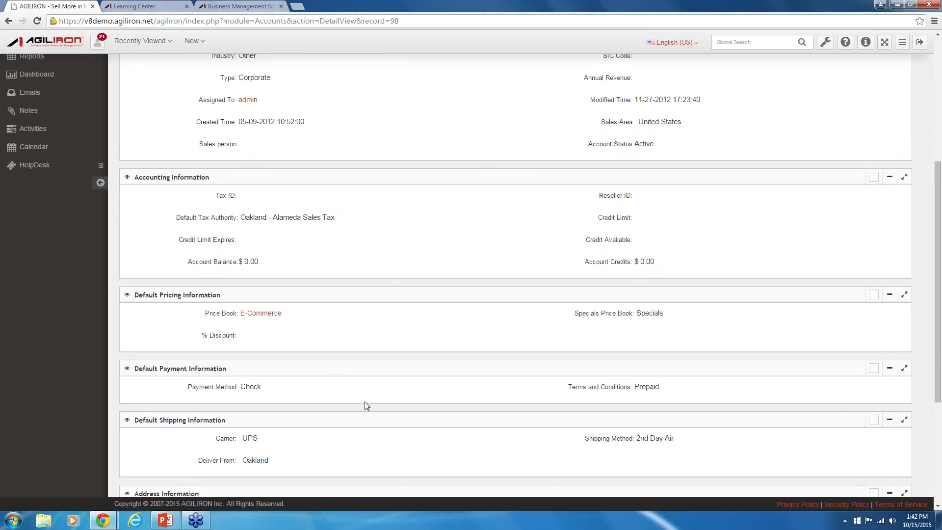
Step: Open the REI account record for editing
scroll(388, 409, up, 3)
scroll(388, 409, up, 2)
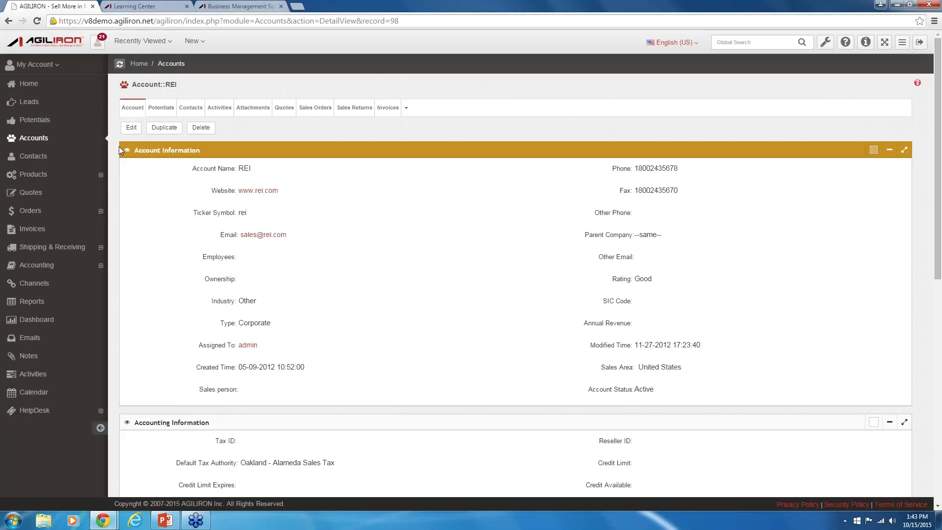
click(131, 127)
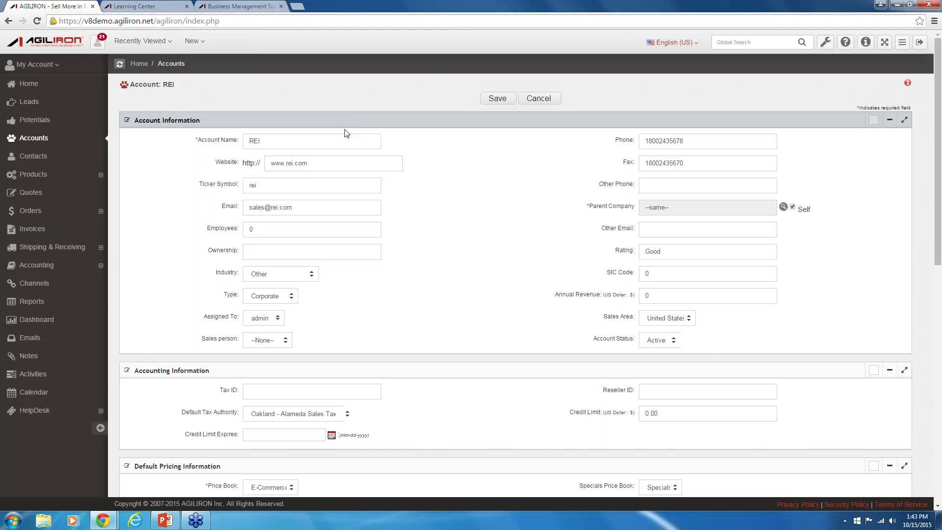
Step: Minimize the browser, switch to the PowerPoint webinar presentation and start the slide show from slide 4, Agiliron POS
click(896, 5)
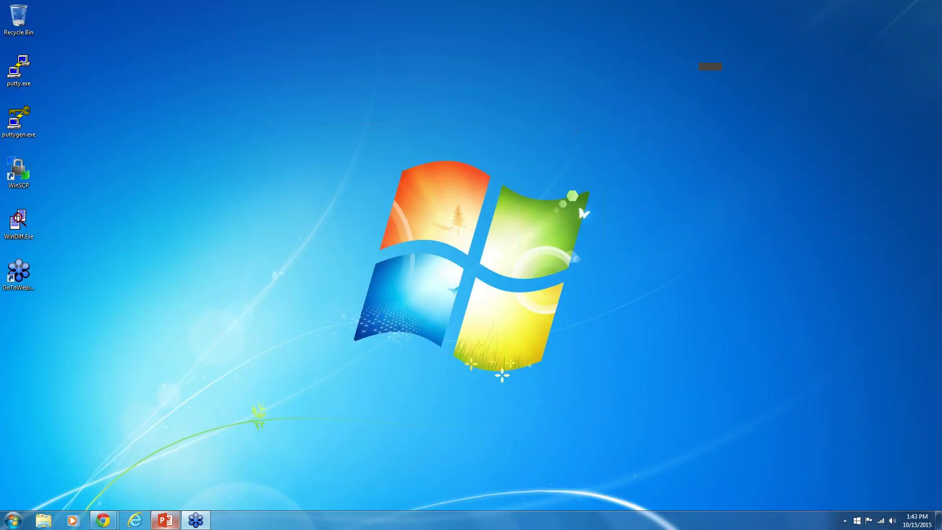
click(166, 520)
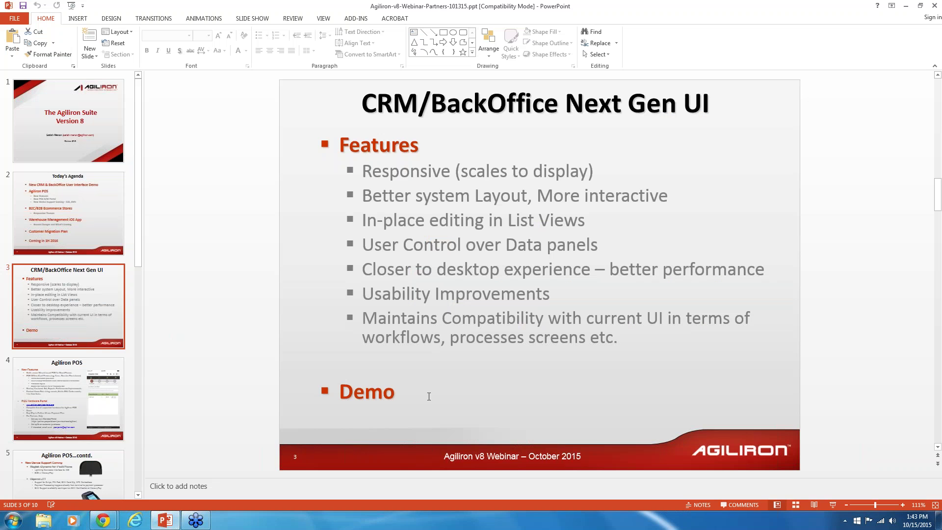
click(70, 411)
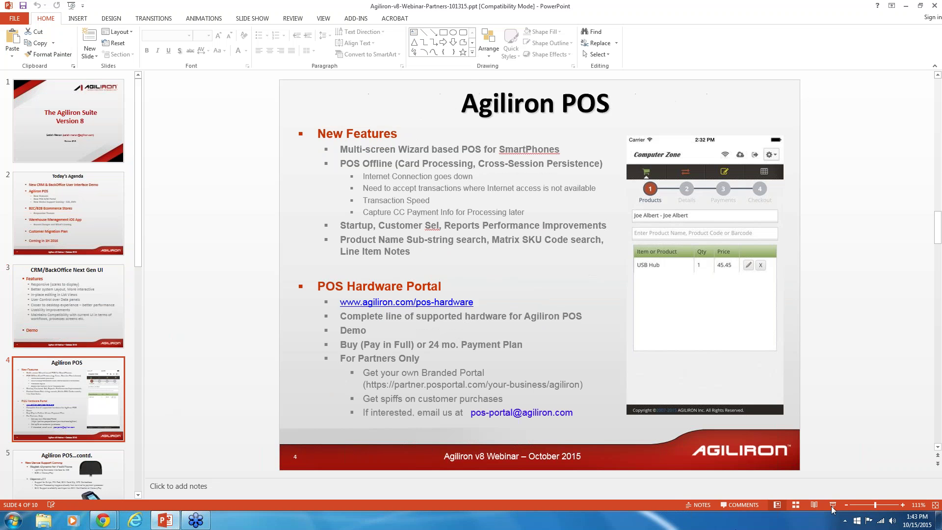
click(832, 505)
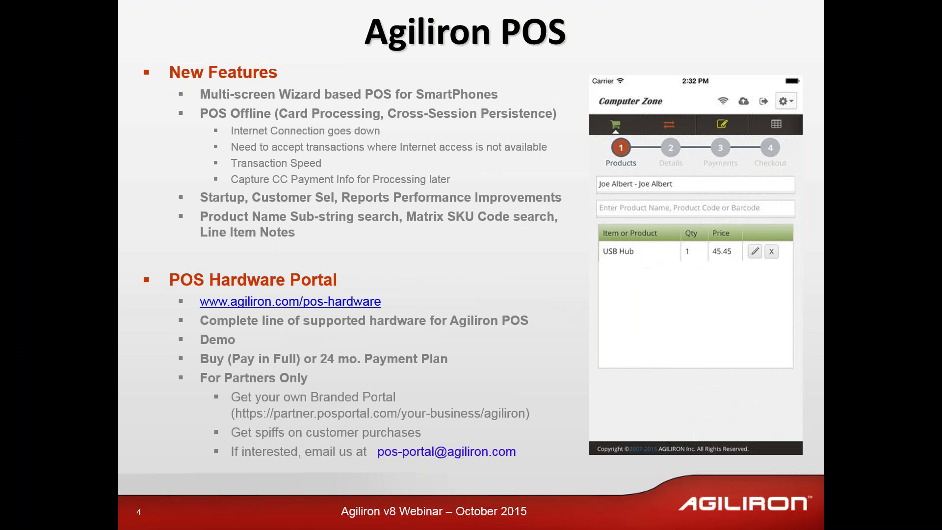